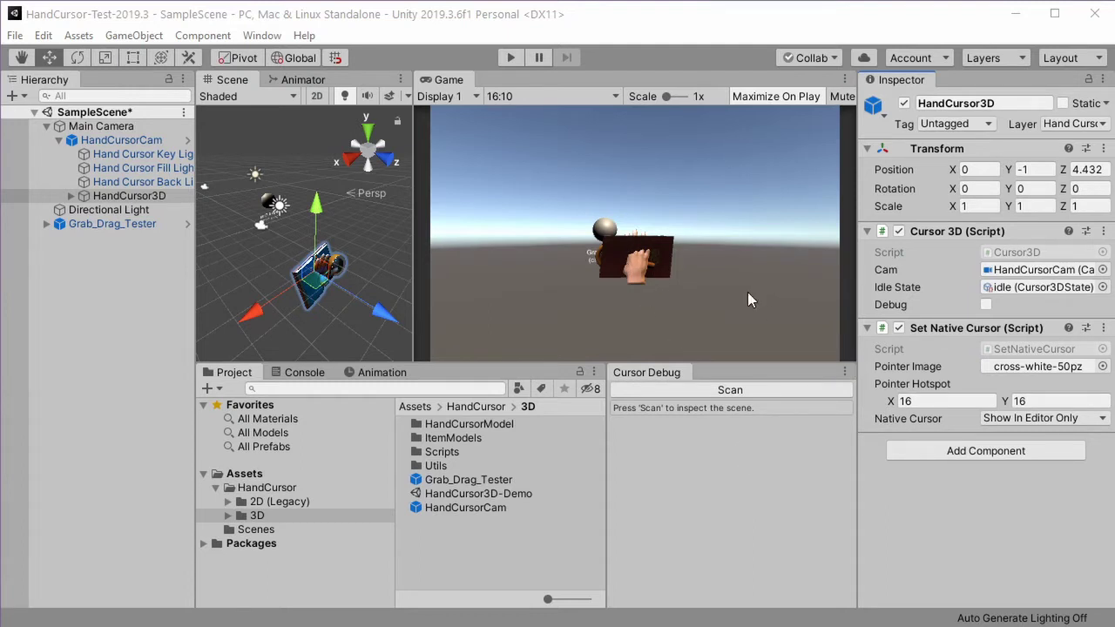
# Step: Create a Cube and move it along Z to -1.718, 2.28, -4.58, into the Game view
pyautogui.click(348, 140)
pyautogui.click(134, 34)
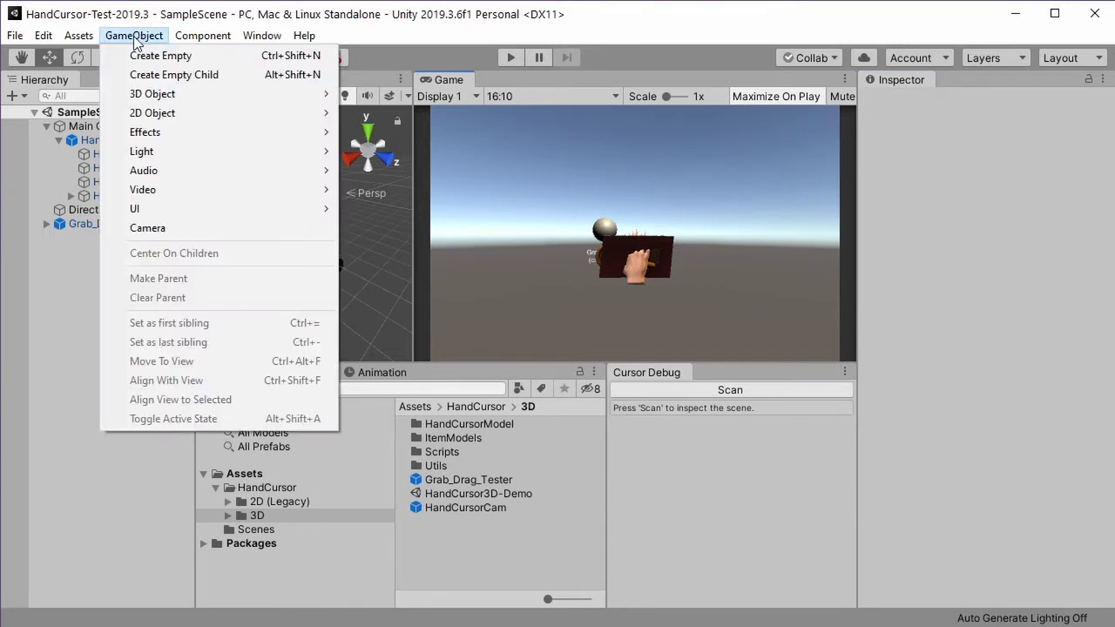
pyautogui.moveTo(178, 101)
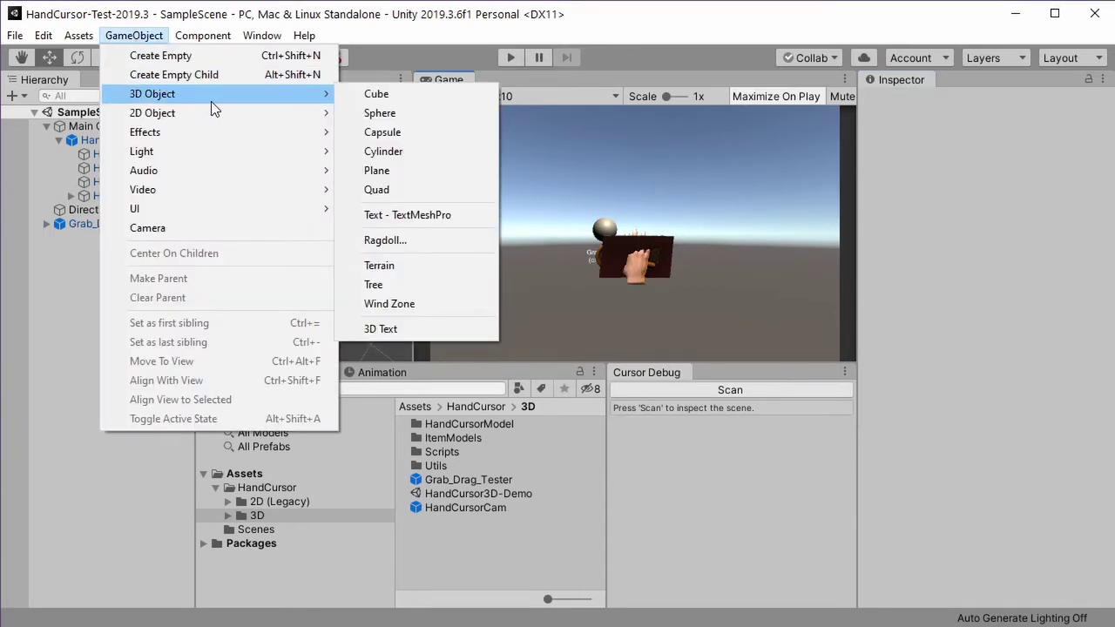
pyautogui.click(376, 93)
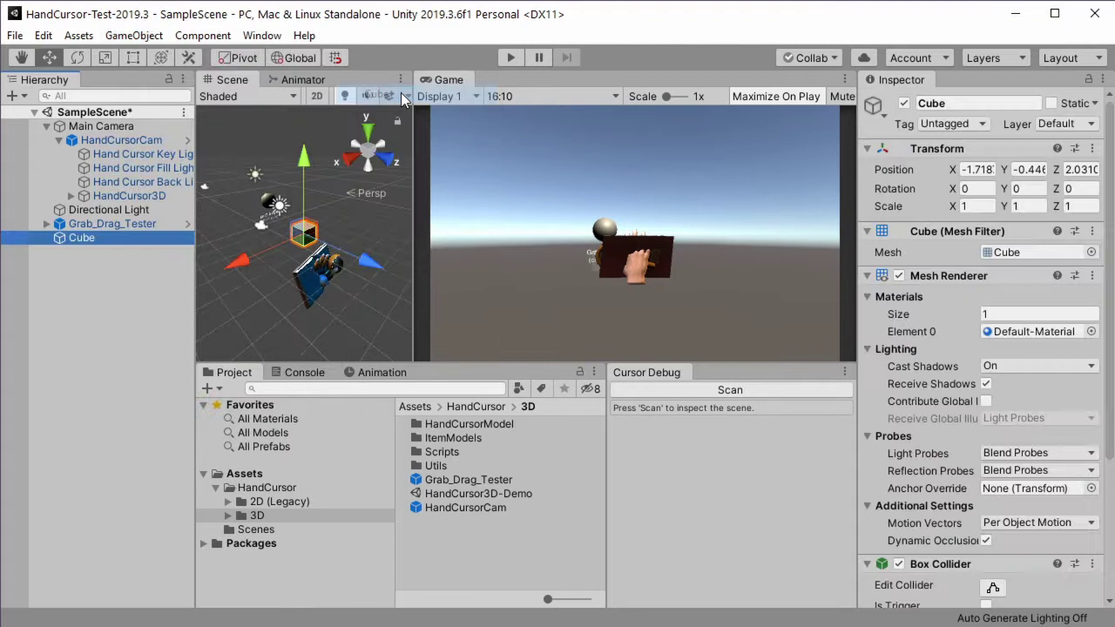
pyautogui.moveTo(311, 259); pyautogui.dragTo(246, 174)
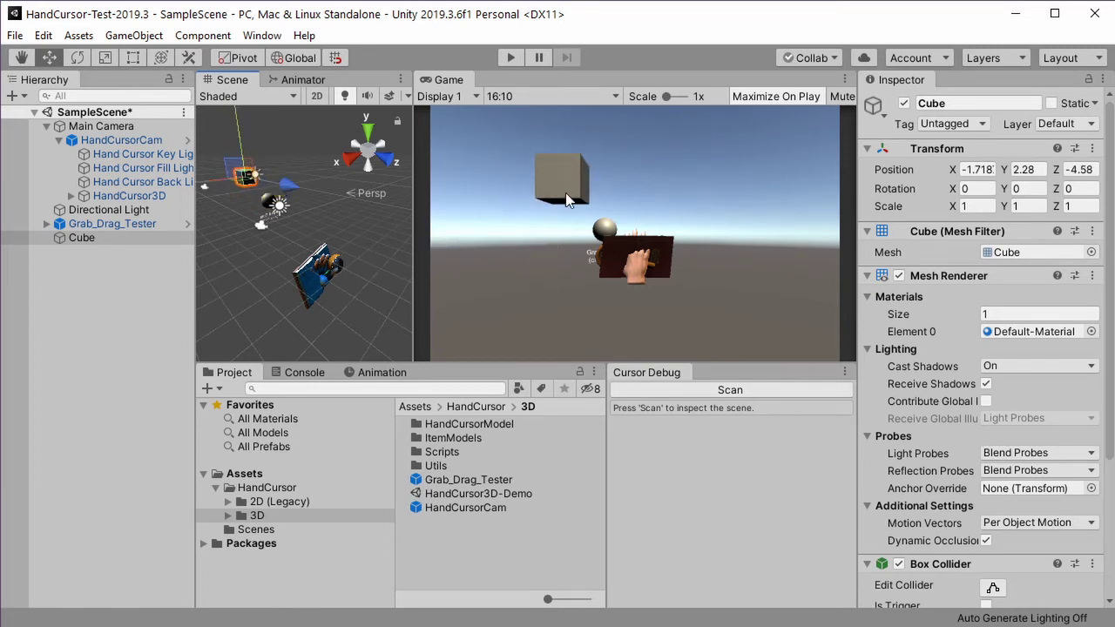
# Step: Collapse the Cube's Transform, Mesh Filter, Mesh Renderer and Box Collider components
pyautogui.scroll(-5, 943, 387)
pyautogui.scroll(5, 936, 406)
pyautogui.click(868, 149)
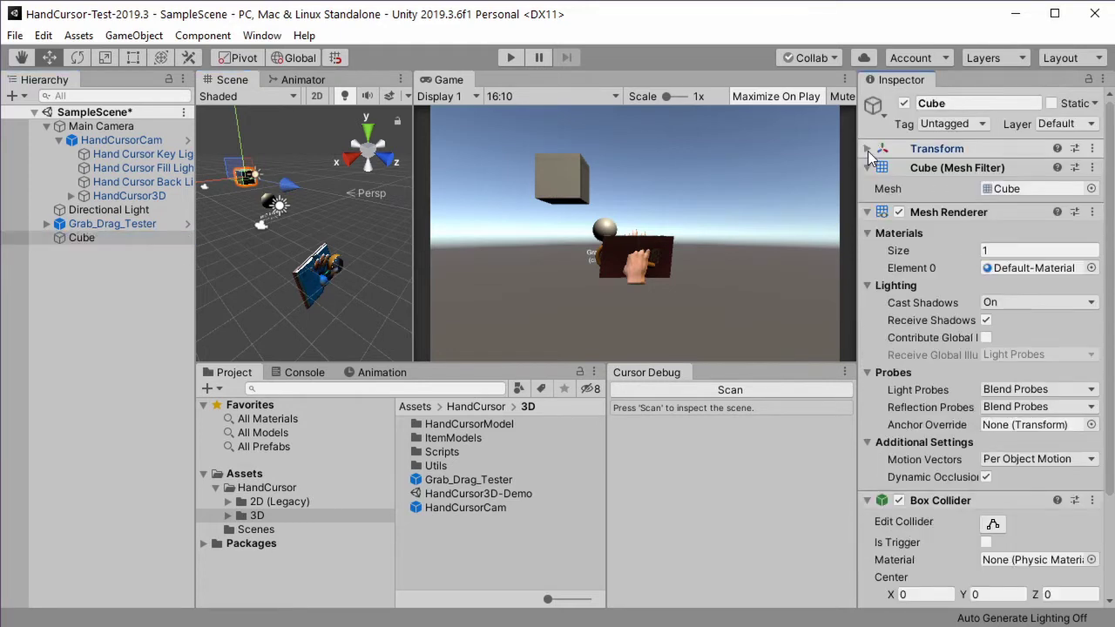
pyautogui.click(868, 169)
pyautogui.click(867, 187)
pyautogui.click(868, 206)
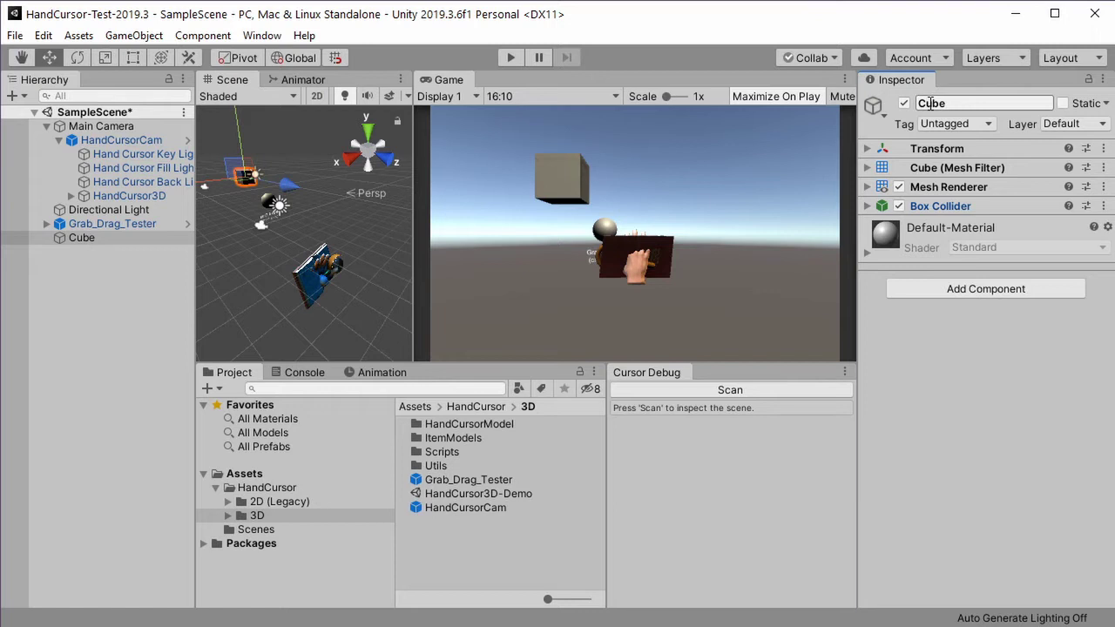
# Step: Add the Set Cursor 3D script component to the Cube by searching 'cur'
pyautogui.click(967, 289)
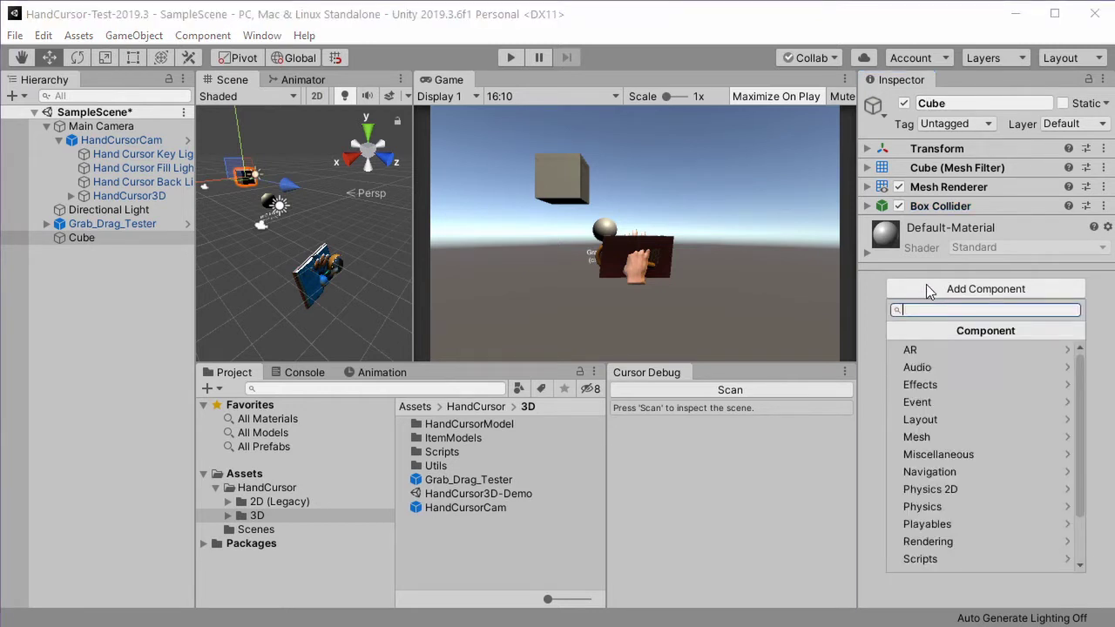
pyautogui.write('cur')
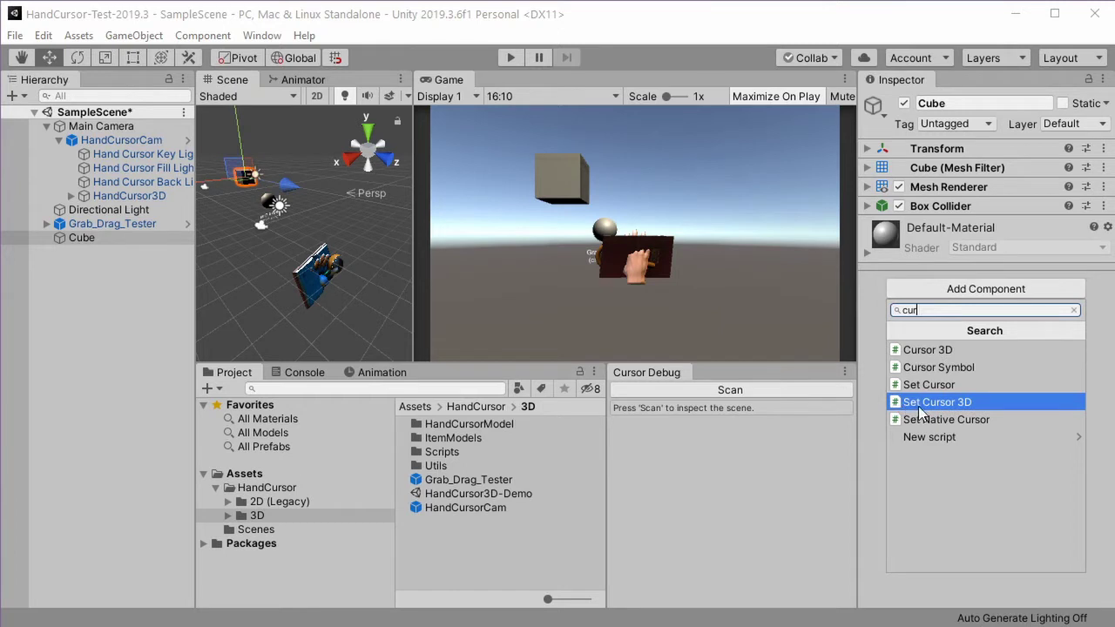
pyautogui.click(984, 402)
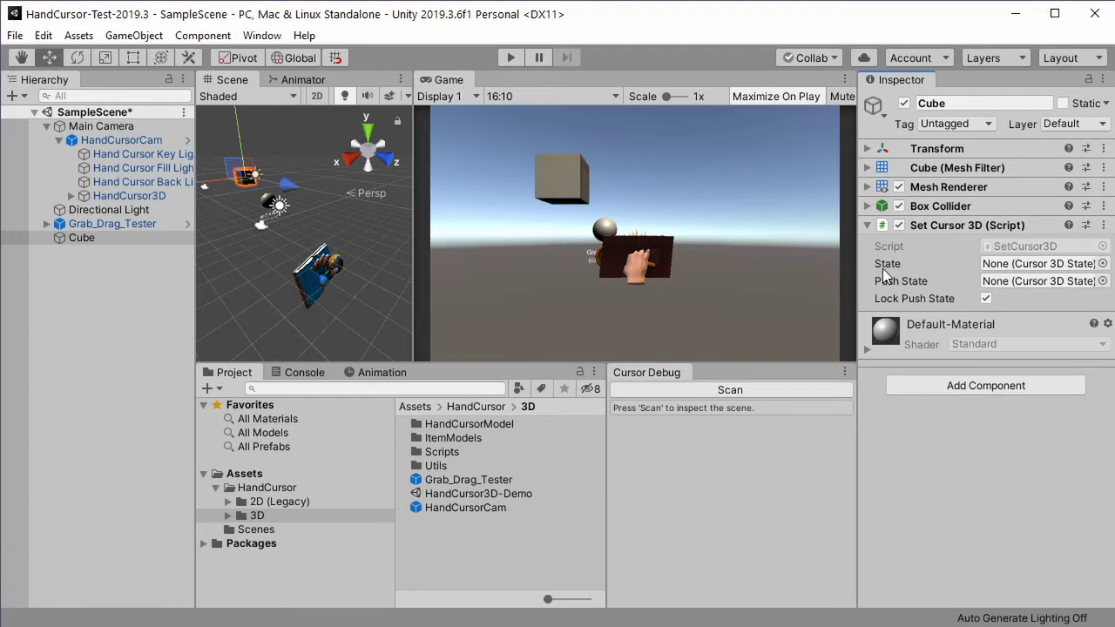
# Step: Set the Set Cursor 3D State to grab and enter Play mode
pyautogui.click(1102, 264)
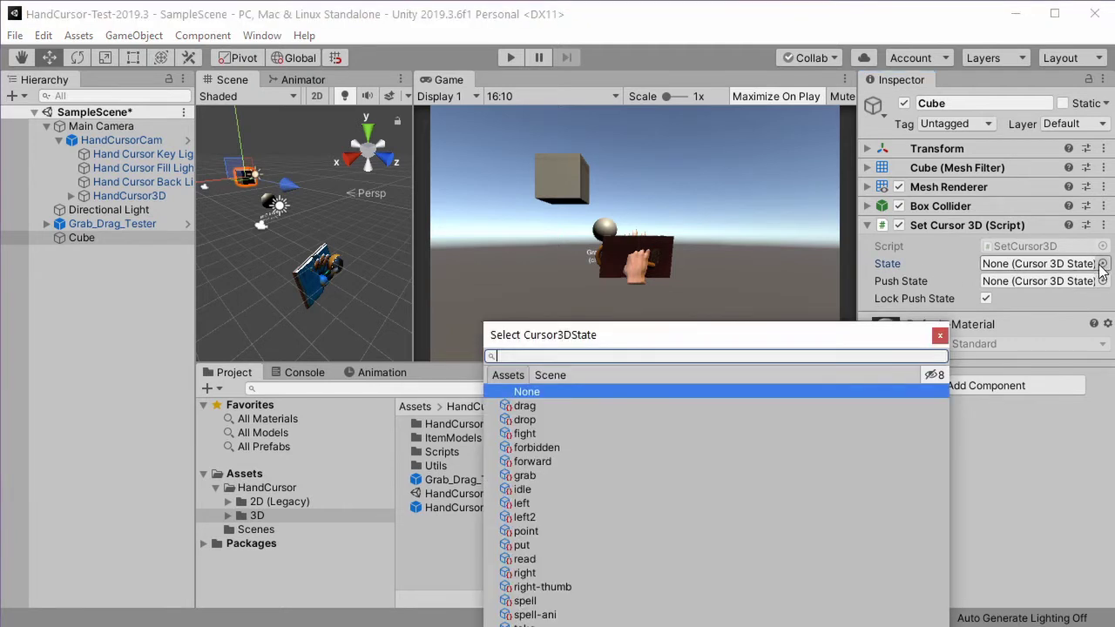
pyautogui.moveTo(802, 337); pyautogui.dragTo(792, 142)
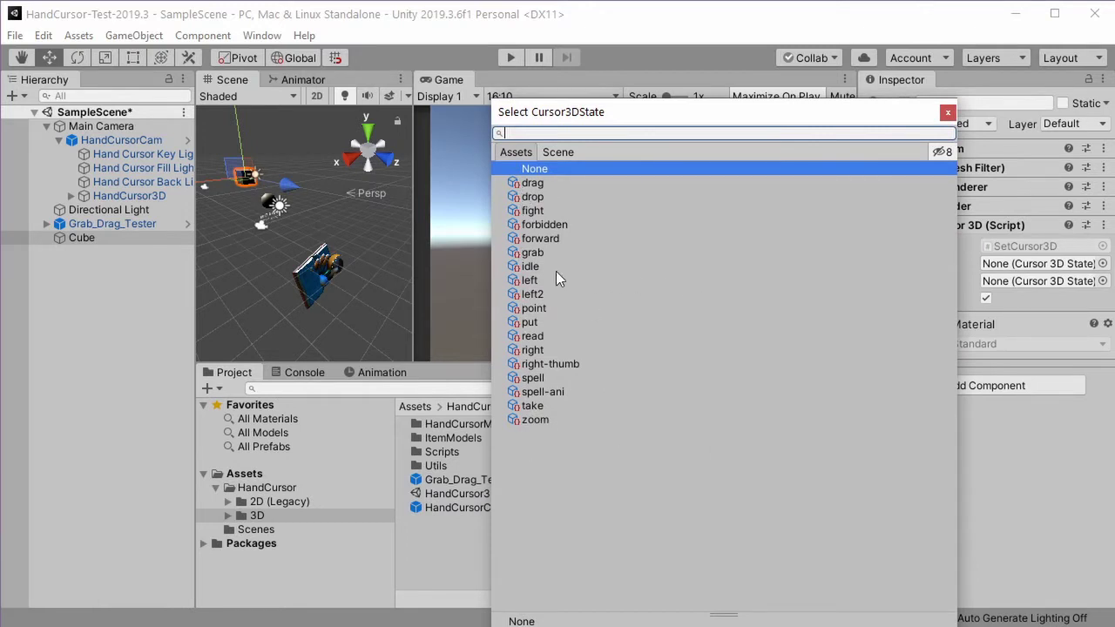
pyautogui.click(540, 254)
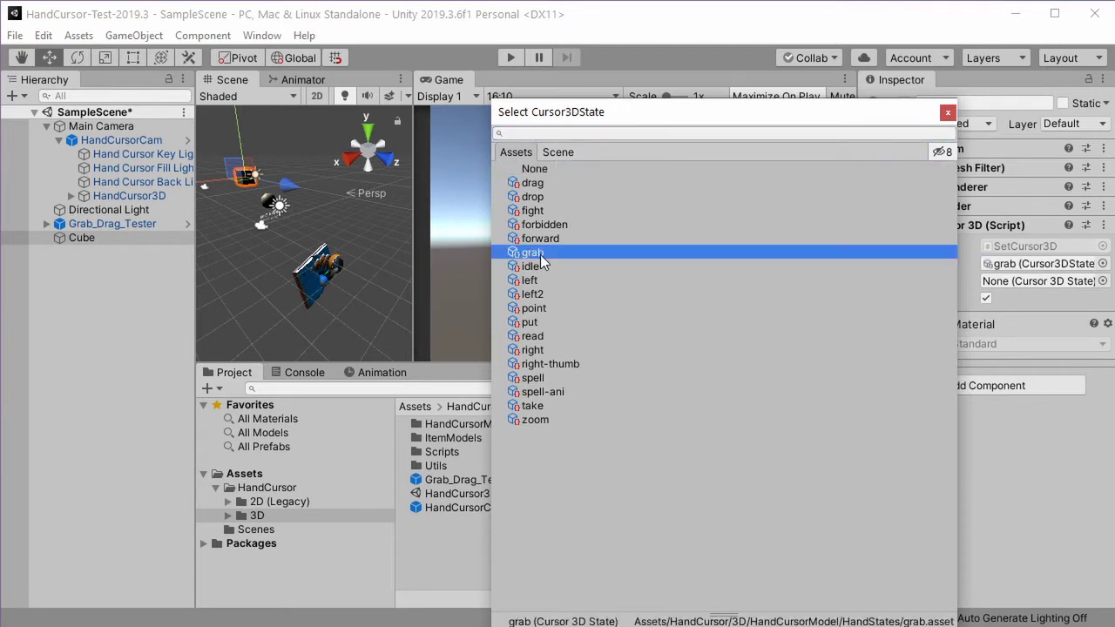
pyautogui.click(947, 112)
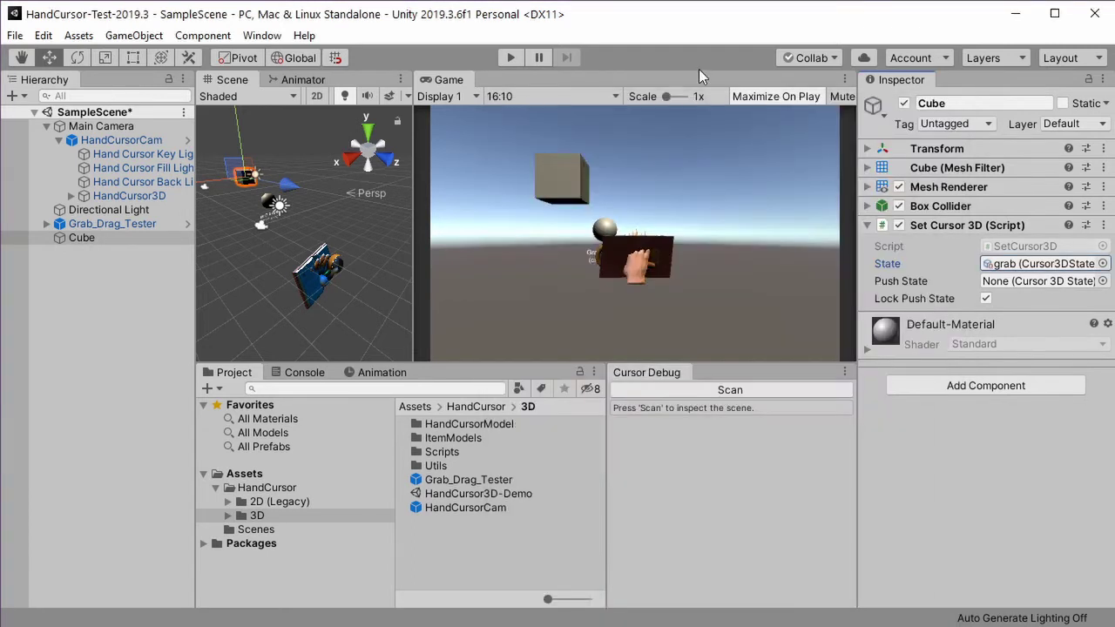
pyautogui.click(513, 59)
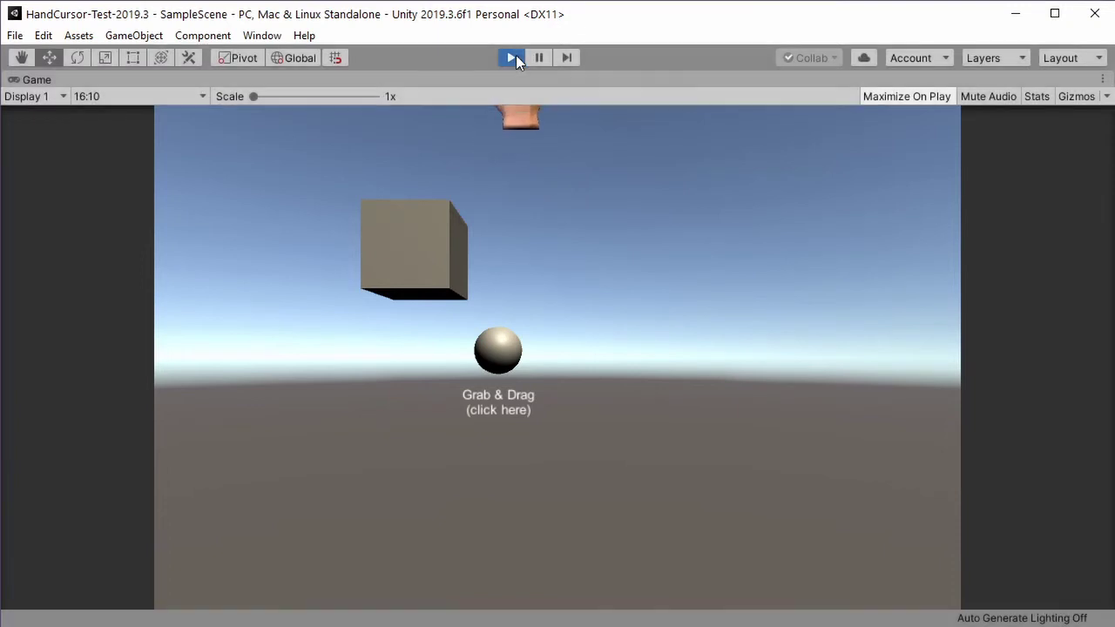
# Step: Stop Play mode after testing the grab cursor over the cube
pyautogui.click(512, 58)
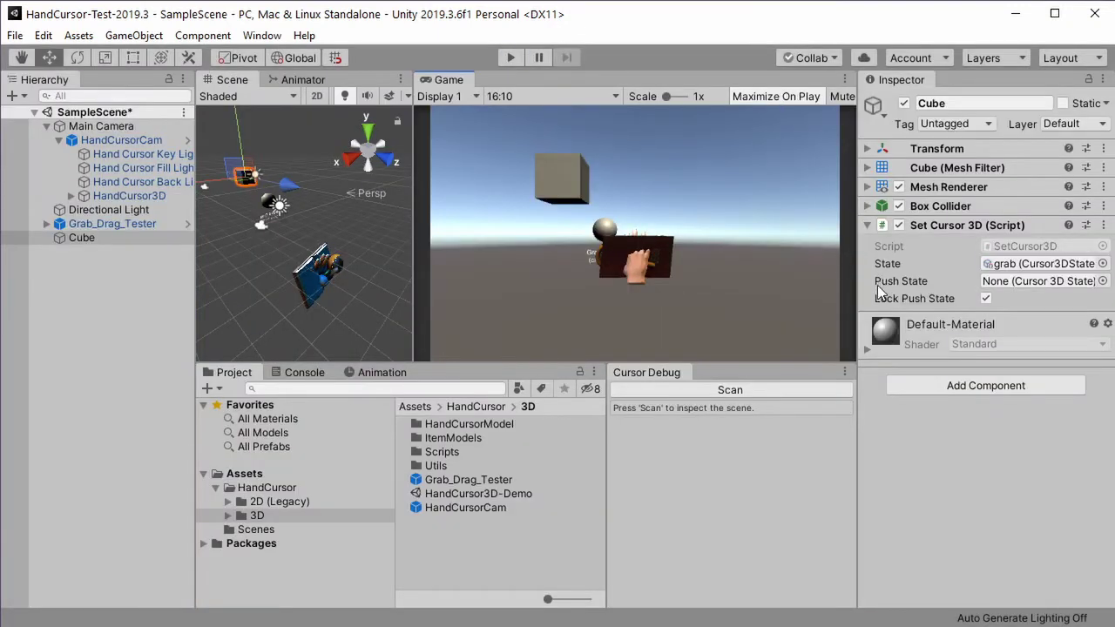
# Step: Set the Set Cursor 3D Push State to drag and start Play mode
pyautogui.moveTo(922, 285)
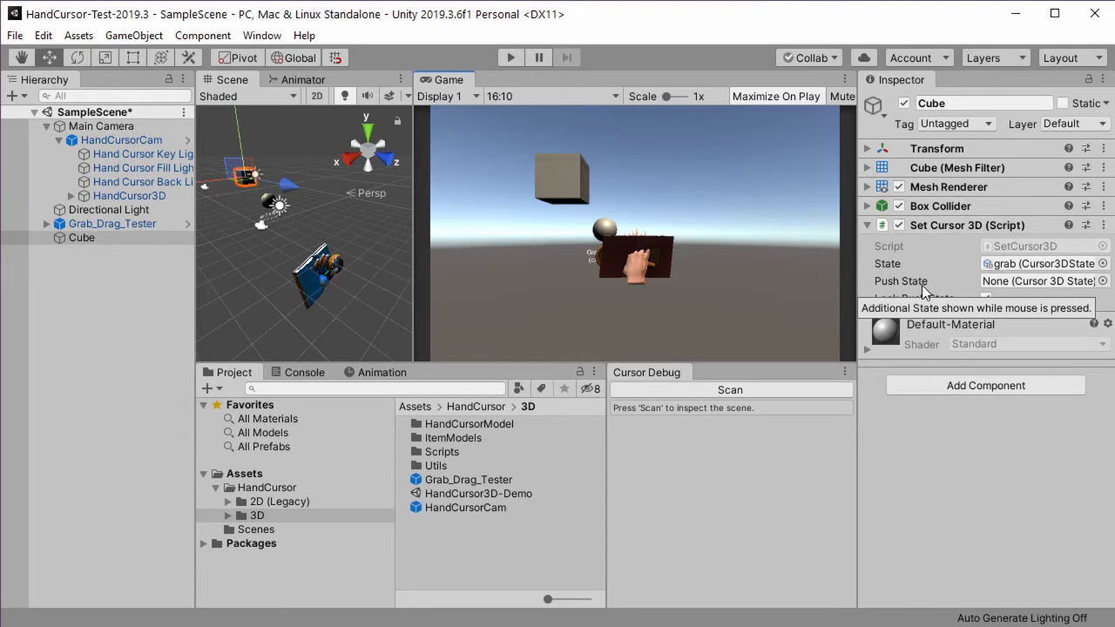
pyautogui.click(1103, 281)
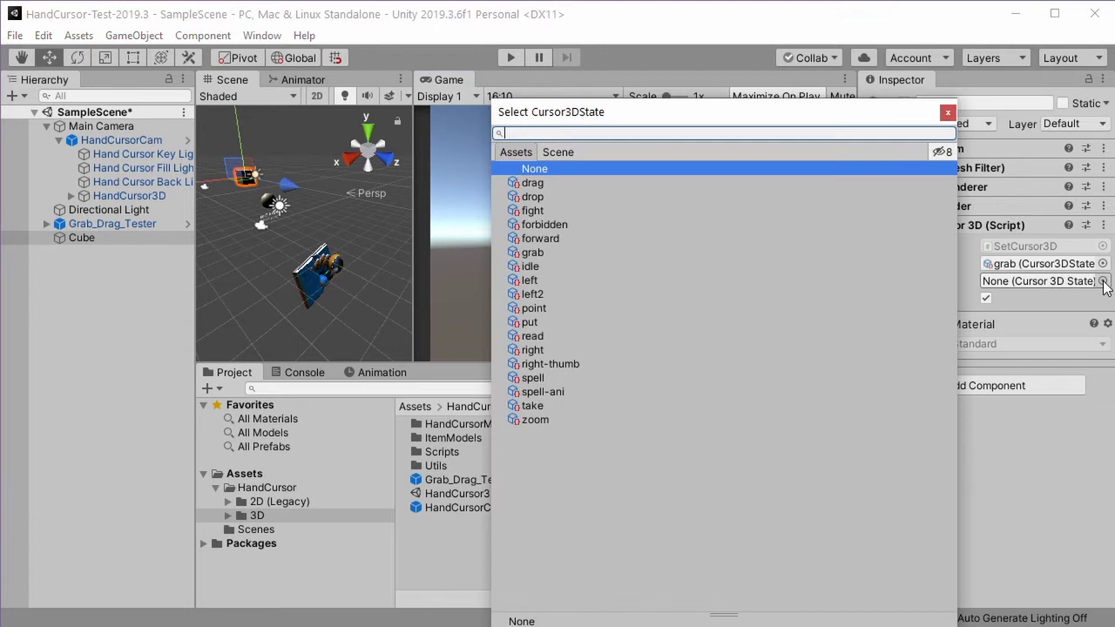
pyautogui.click(538, 185)
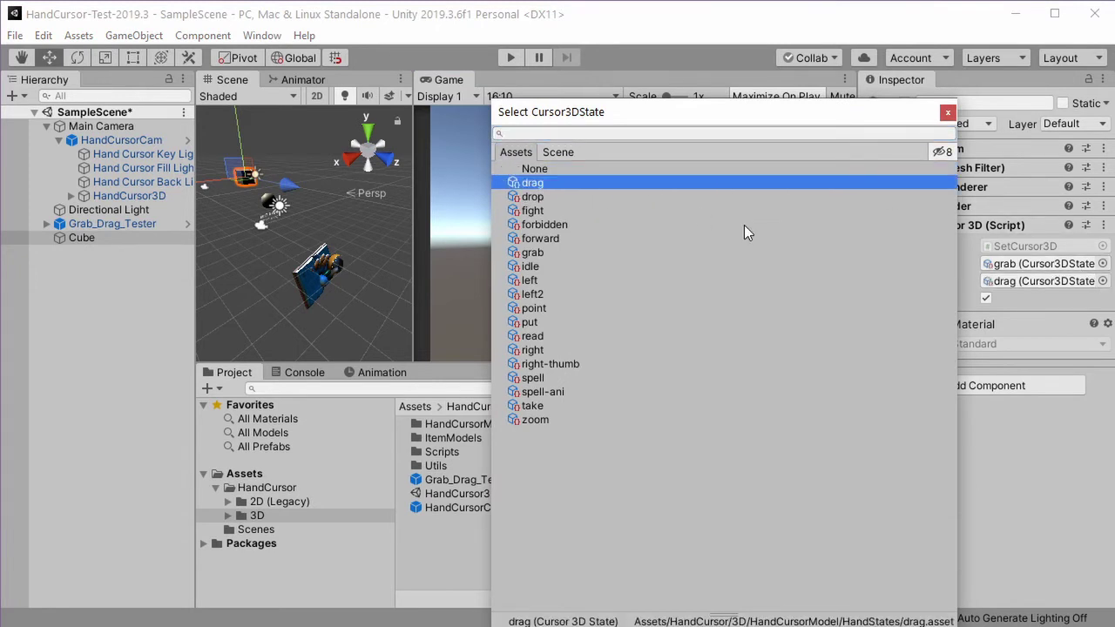
pyautogui.click(948, 111)
pyautogui.click(511, 57)
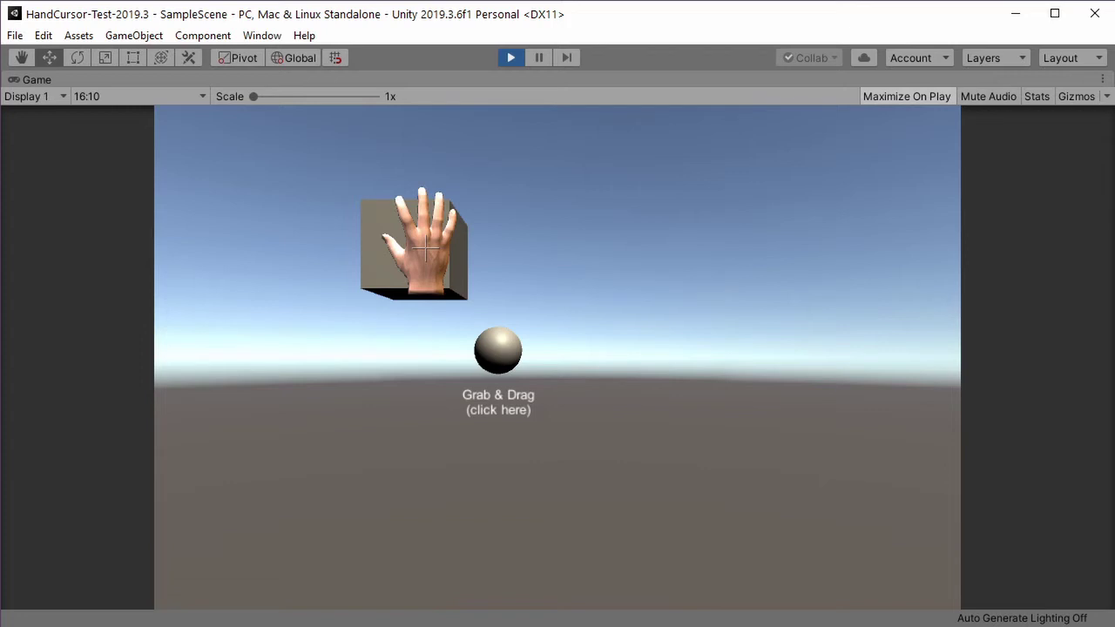
# Step: Press and release on the cube to see the fist, then the open hand, and stop Play
pyautogui.click(425, 251)
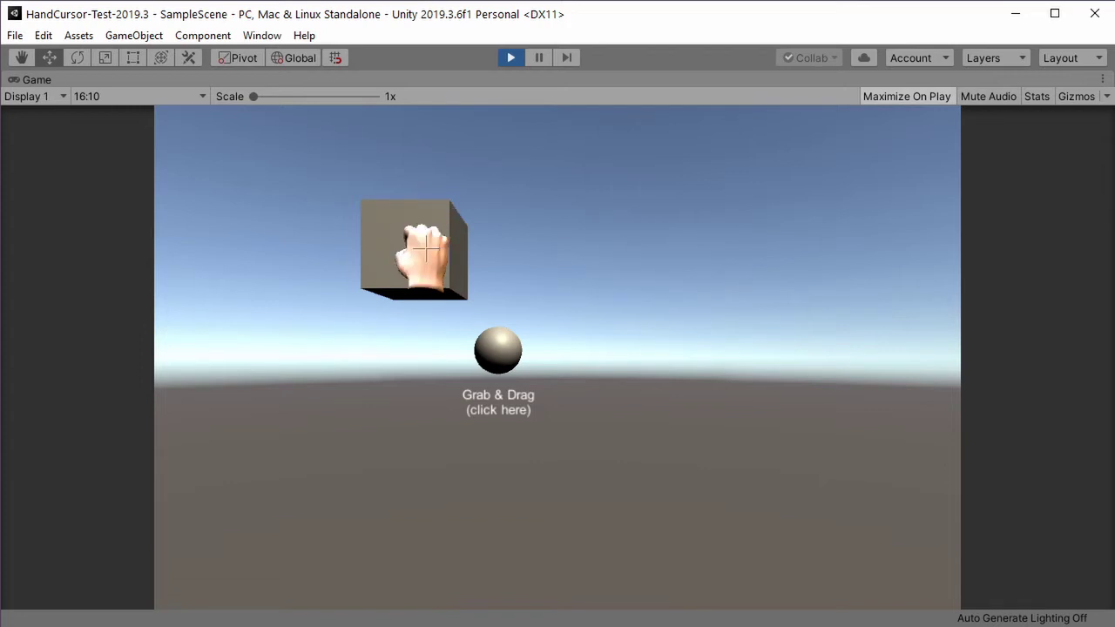
pyautogui.moveTo(425, 251); pyautogui.dragTo(435, 254)
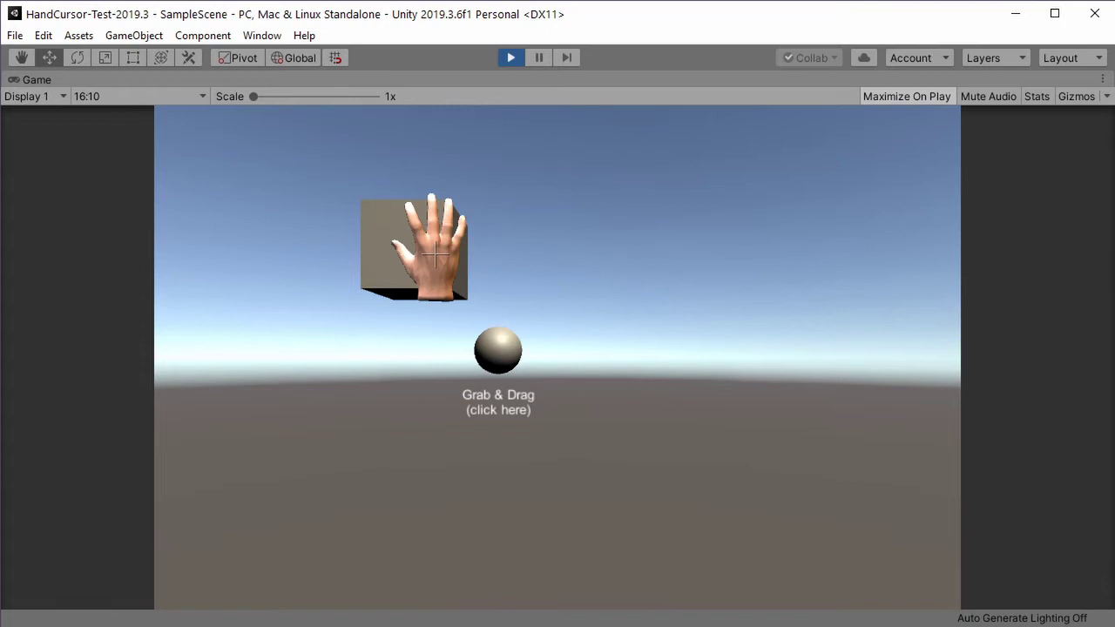
pyautogui.click(512, 57)
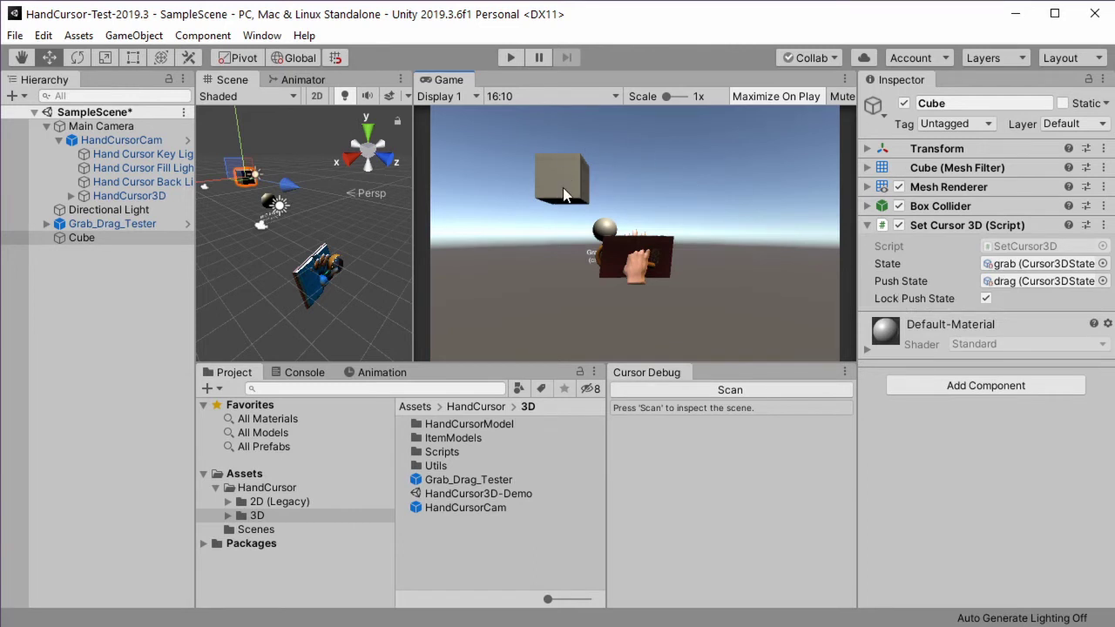
# Step: Uncheck Lock Push State, run the game, and drag the pressed cursor off the cube
pyautogui.click(987, 299)
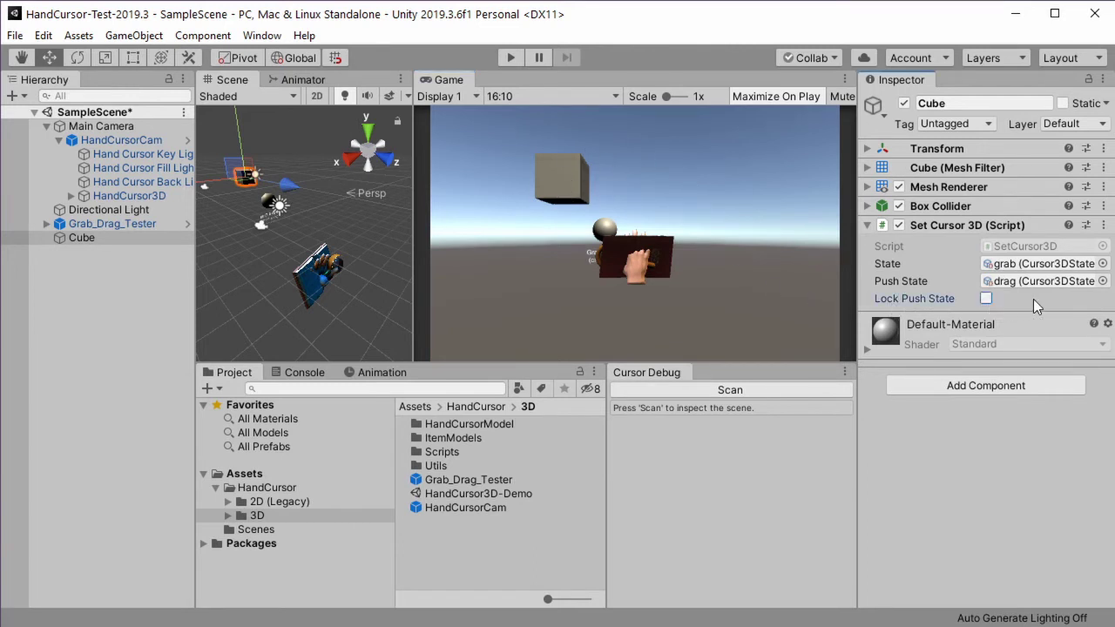
pyautogui.click(511, 57)
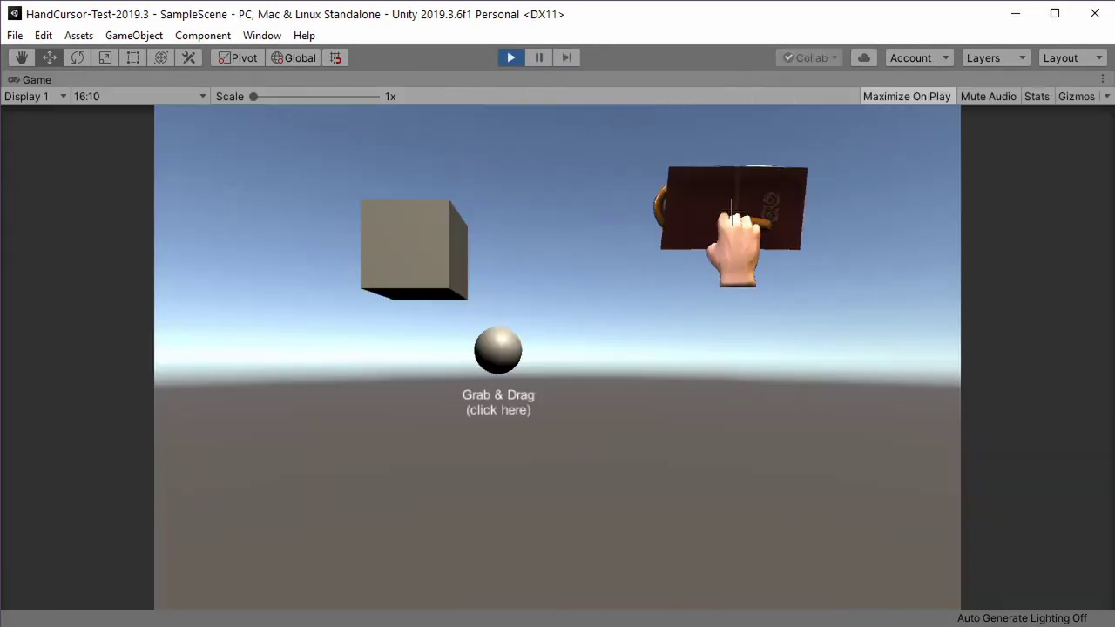
pyautogui.click(416, 242)
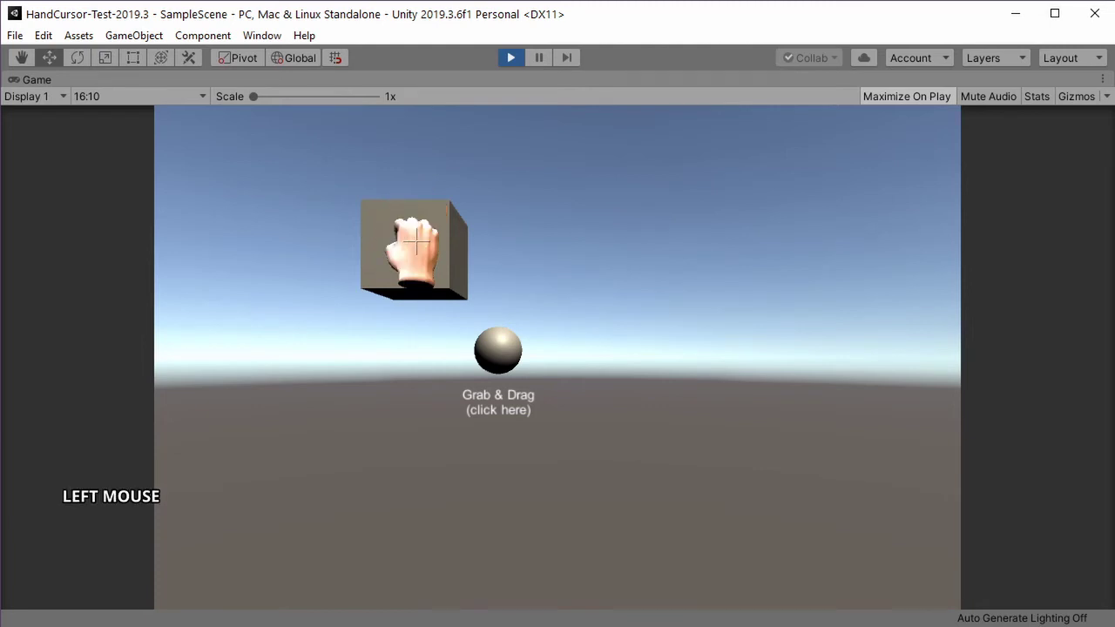
pyautogui.moveTo(416, 242); pyautogui.dragTo(570, 266)
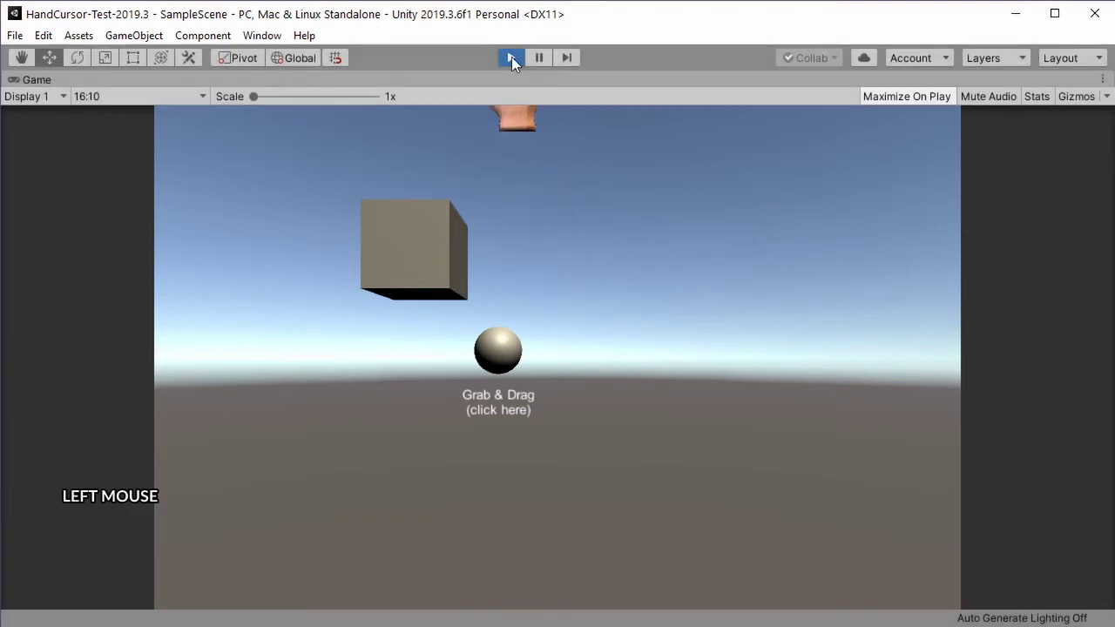
# Step: Stop the game, re-check Lock Push State, and start Play mode again
pyautogui.click(511, 57)
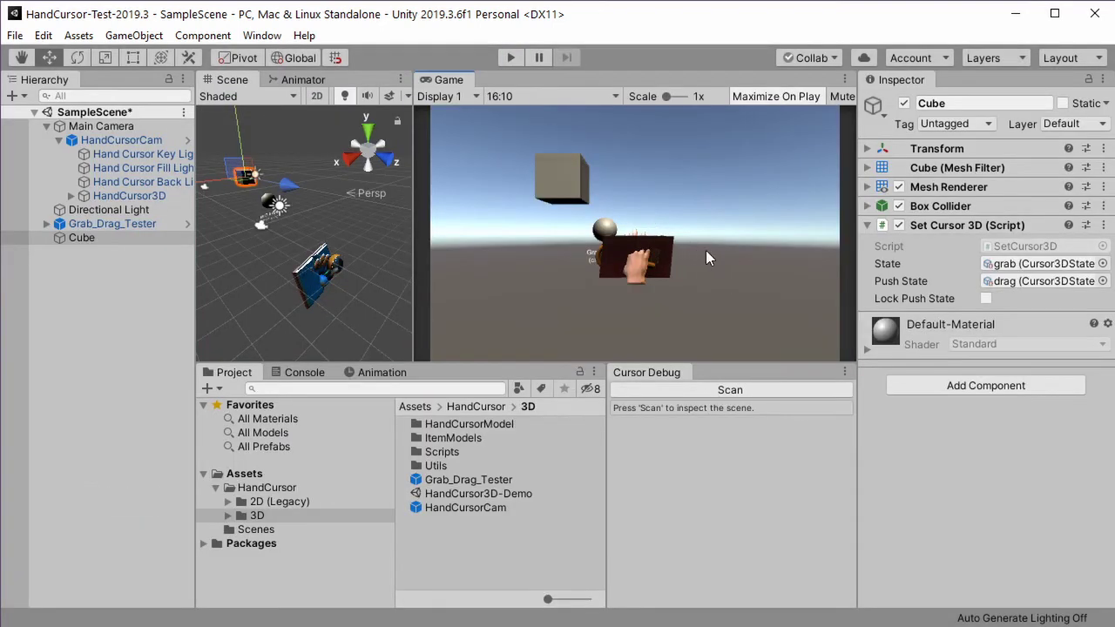
pyautogui.moveTo(942, 301)
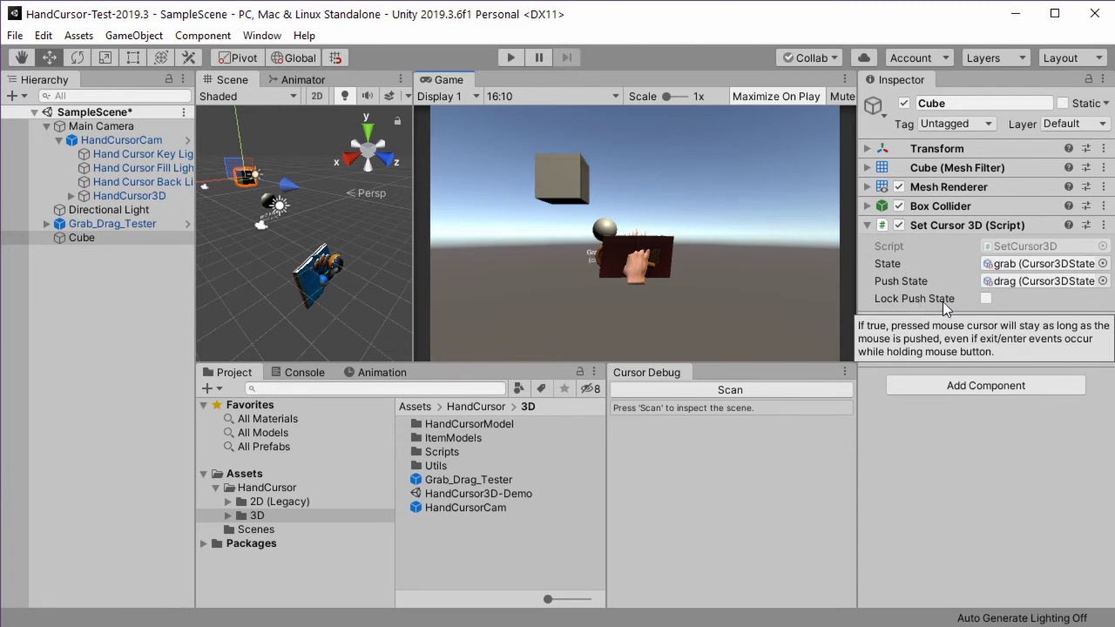
pyautogui.click(988, 302)
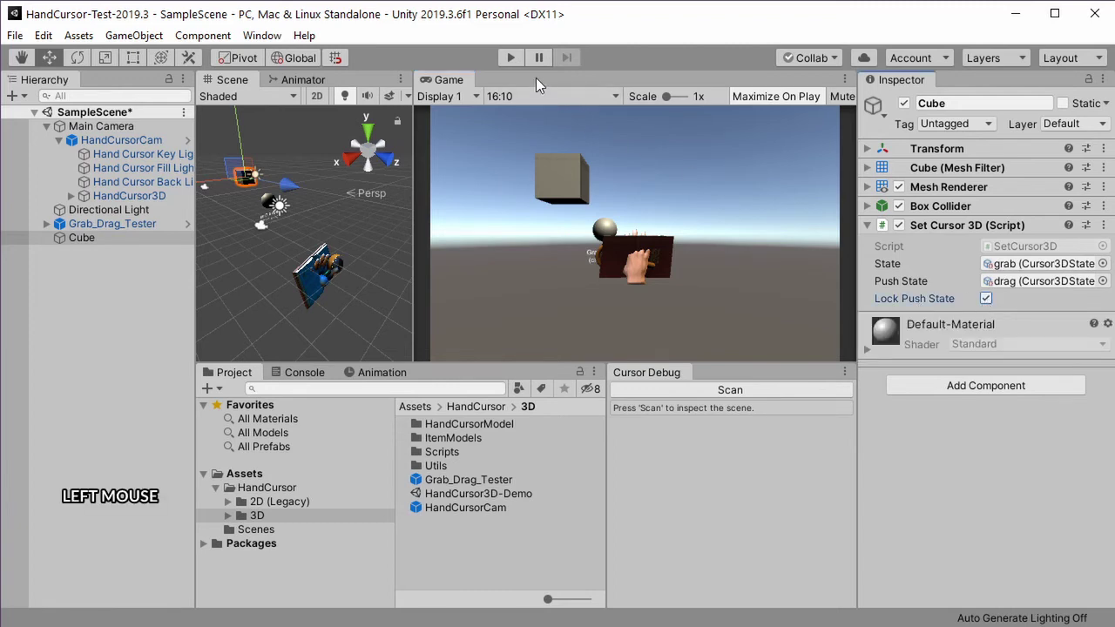
pyautogui.click(502, 63)
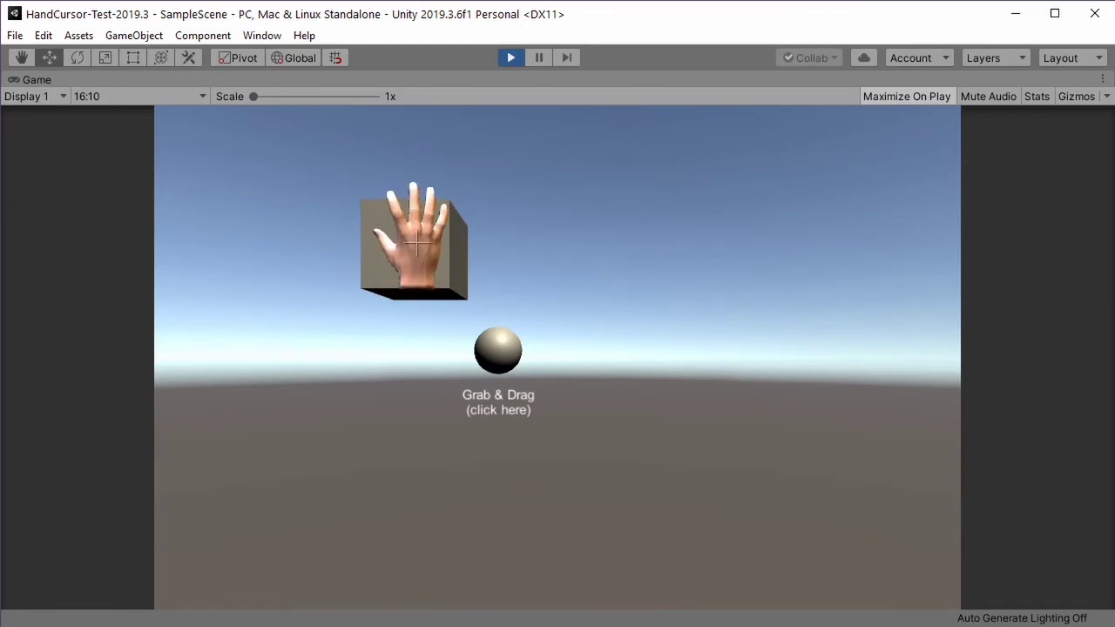
# Step: Press the cube, drag the held cursor off into the sky, then stop Play
pyautogui.click(420, 248)
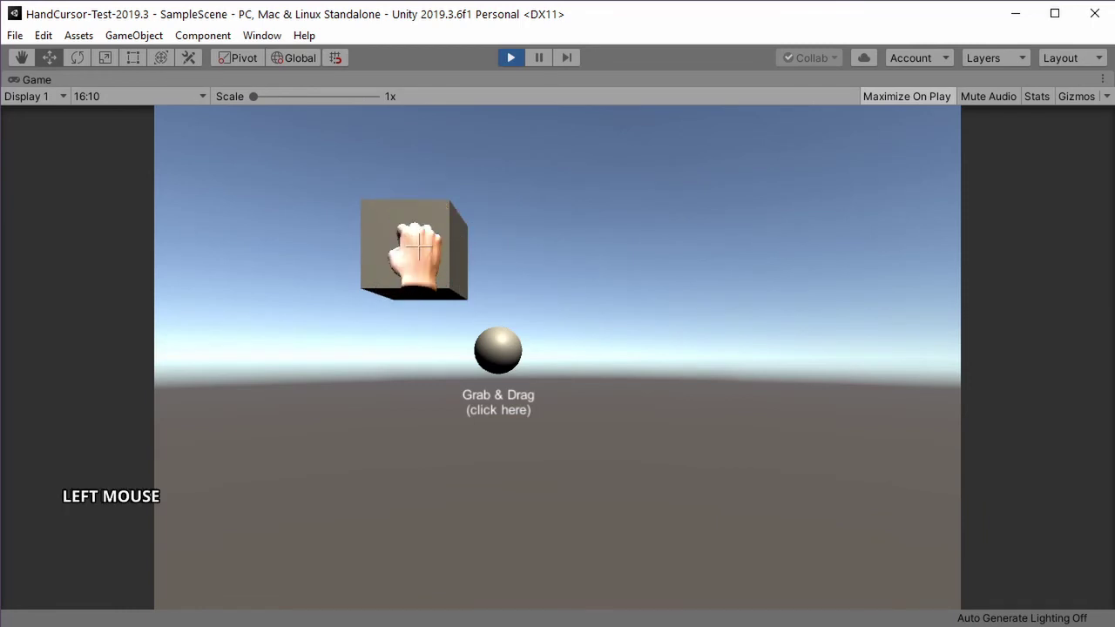
pyautogui.moveTo(419, 249); pyautogui.dragTo(674, 250)
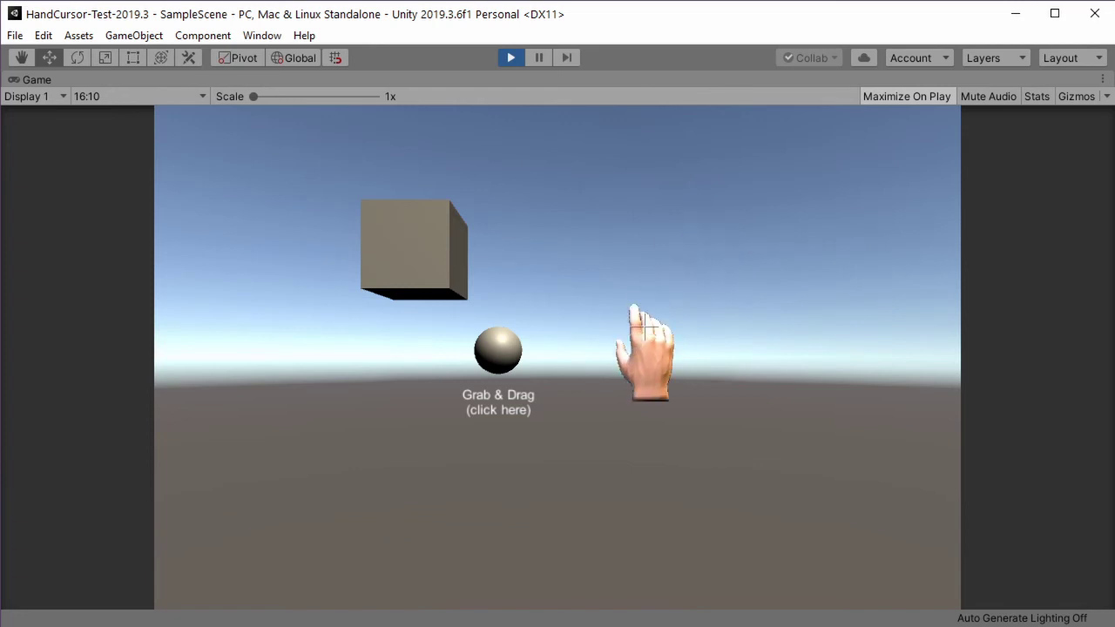
pyautogui.click(511, 57)
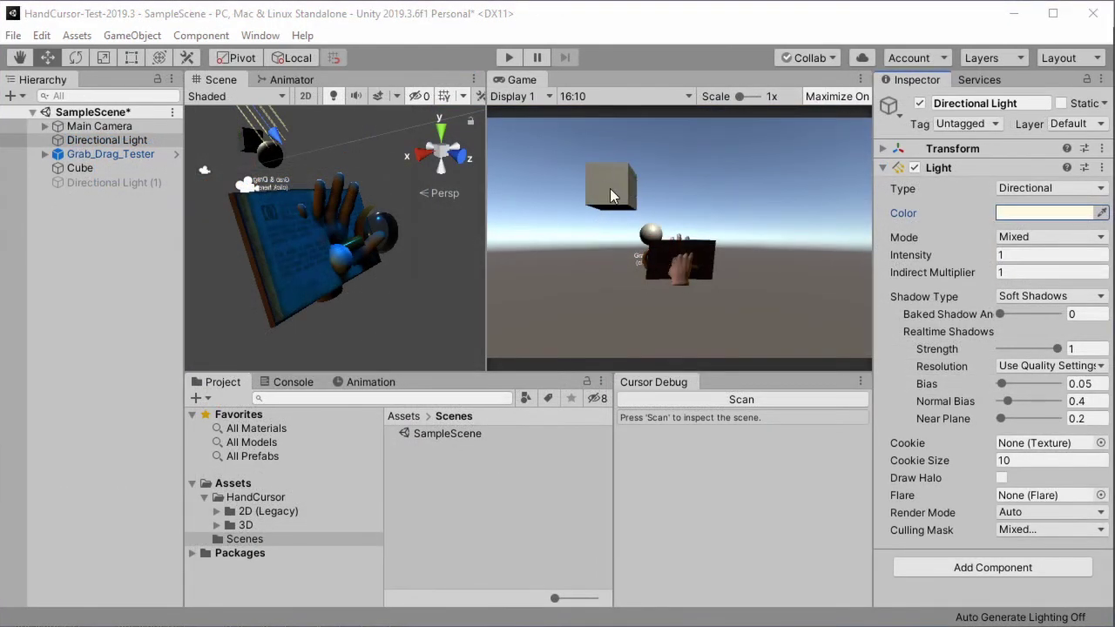
# Step: Remove the Cube's Box Collider, run a Cursor Debug scan, and start Play mode
pyautogui.click(250, 145)
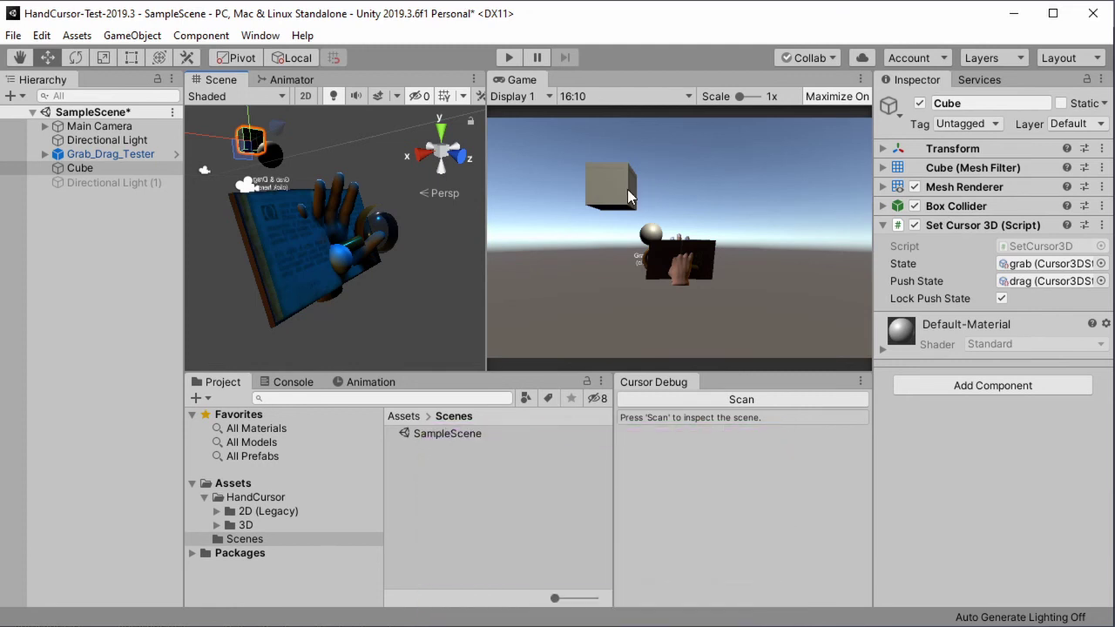
pyautogui.rightClick(964, 208)
pyautogui.click(1020, 243)
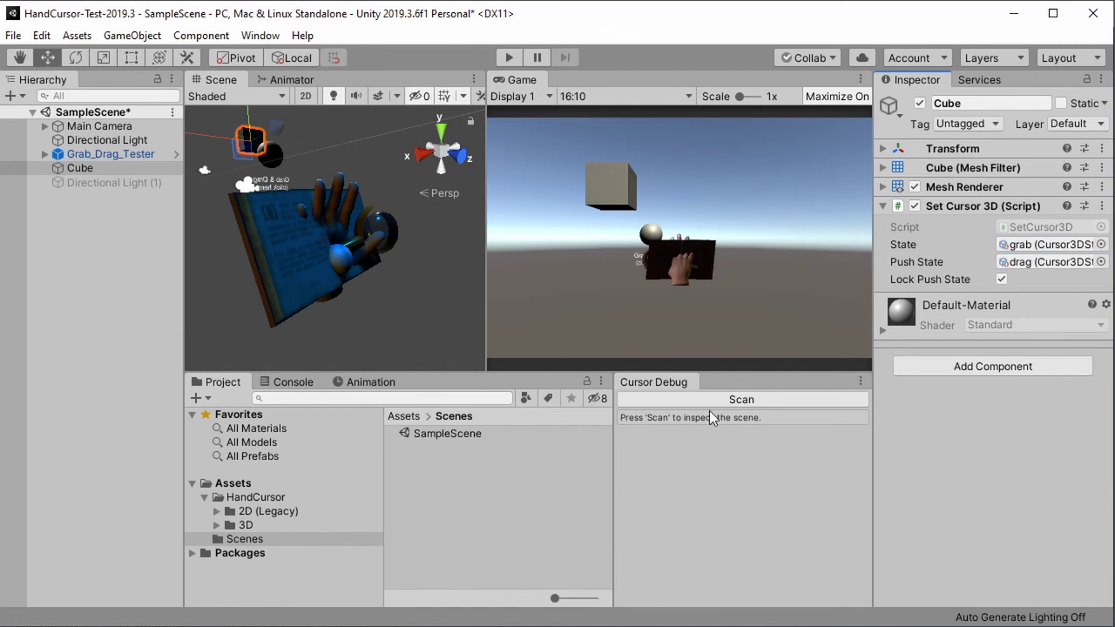
pyautogui.click(792, 400)
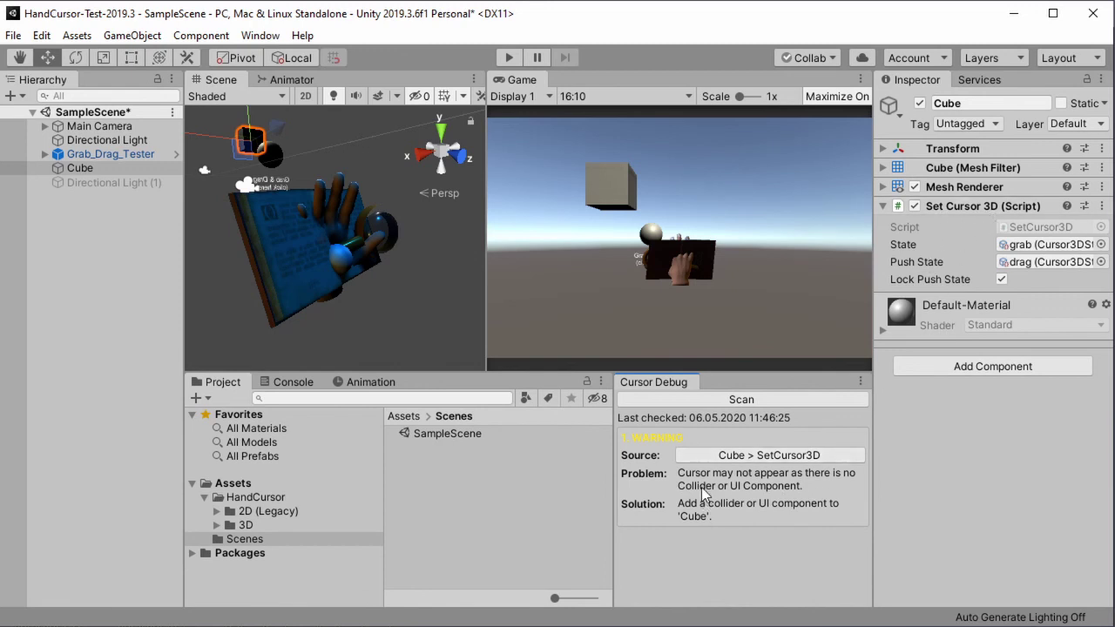
pyautogui.click(508, 57)
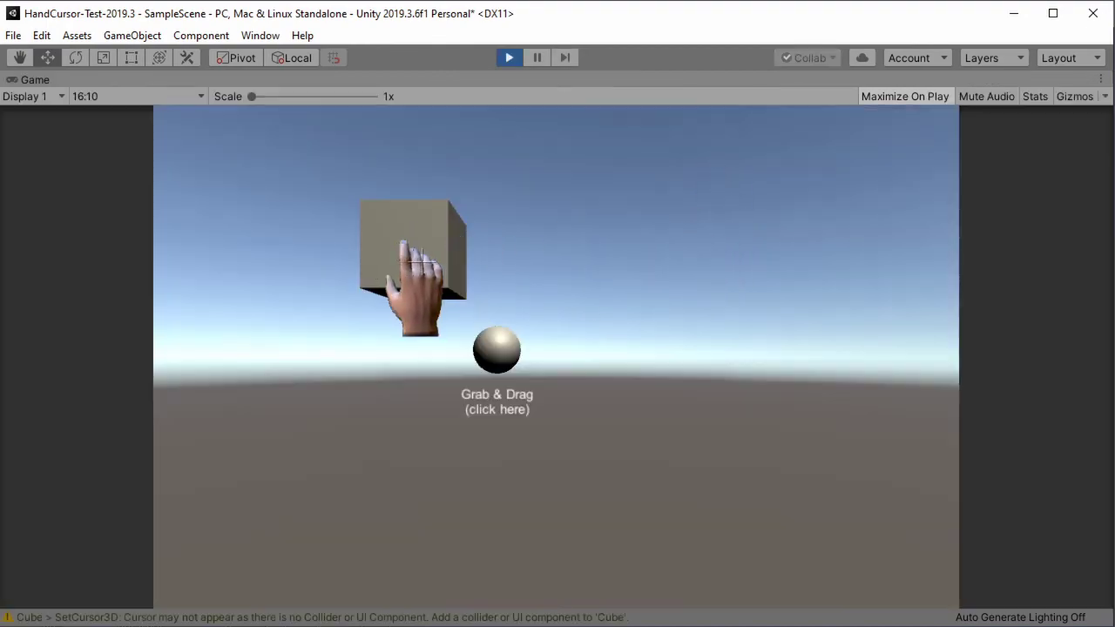